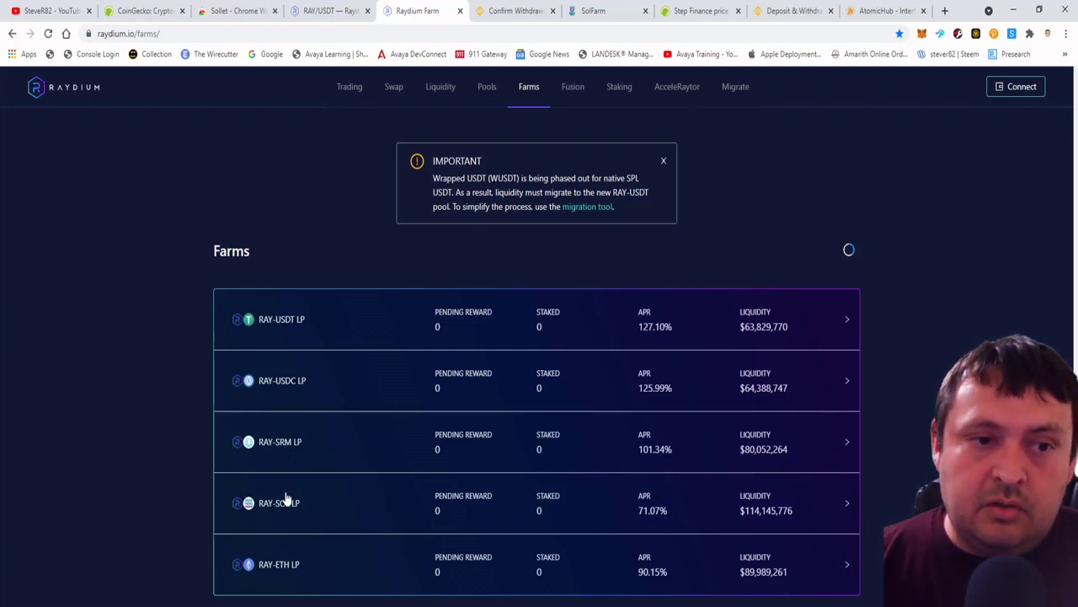
Step: Examine the Fusion pools on Raydium, comparing the APR and liquidity of the listed pairs
{"action": "left_click", "coordinate": [571, 88]}
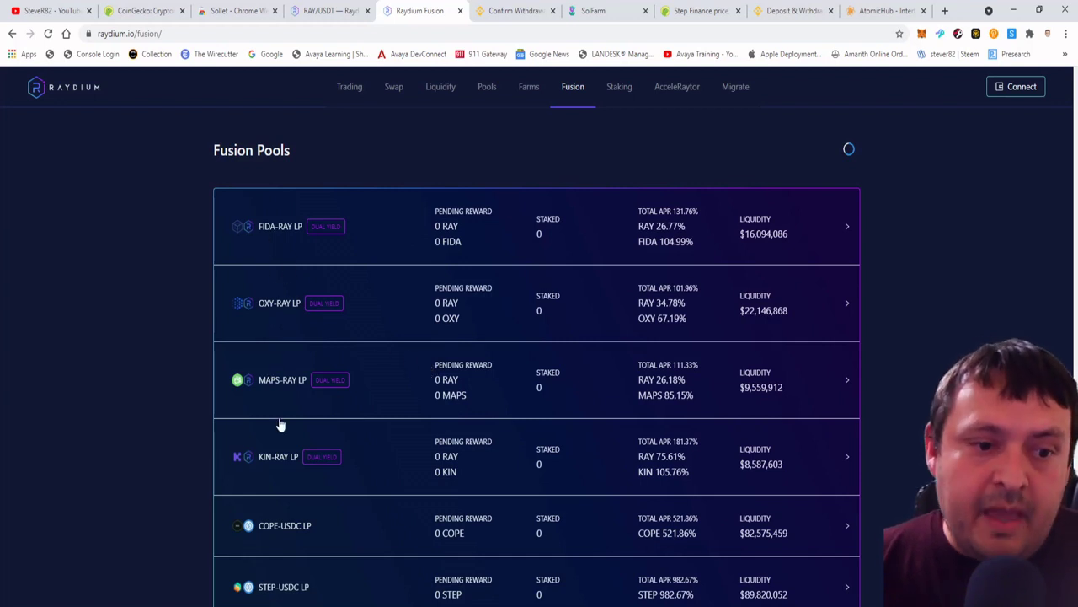
{"action": "scroll", "coordinate": [278, 472], "scroll_direction": "down", "scroll_amount": 2}
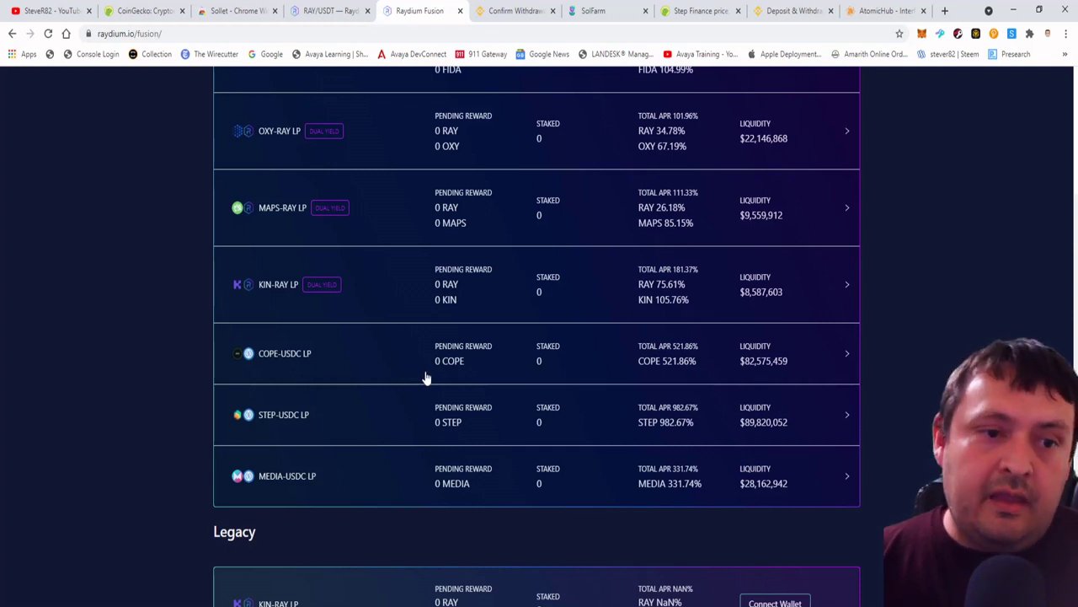
{"action": "scroll", "coordinate": [623, 328], "scroll_direction": "up", "scroll_amount": 3}
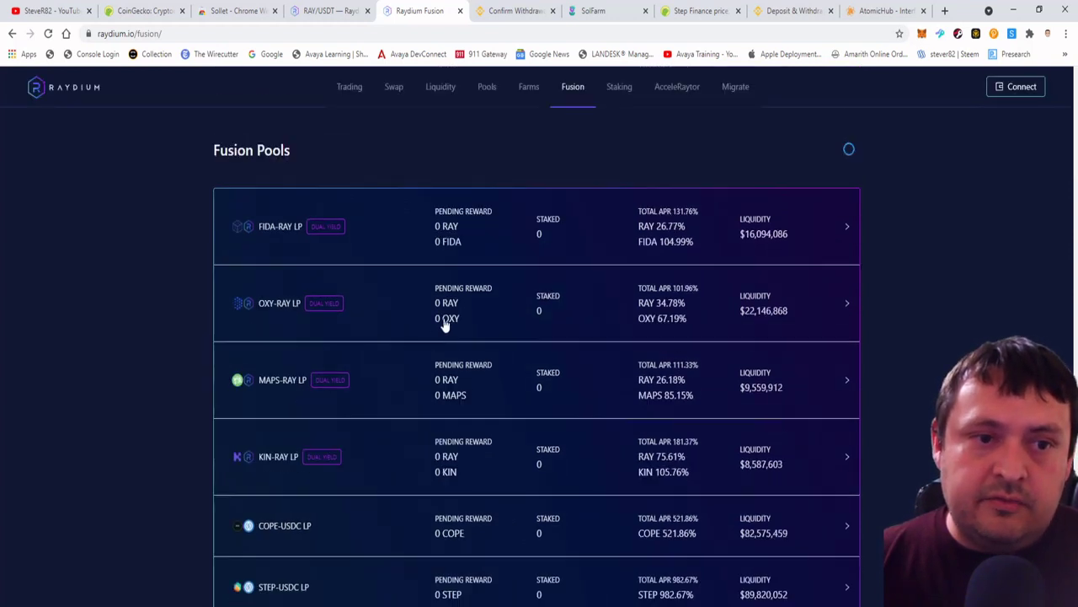
{"action": "scroll", "coordinate": [358, 459], "scroll_direction": "down", "scroll_amount": 2}
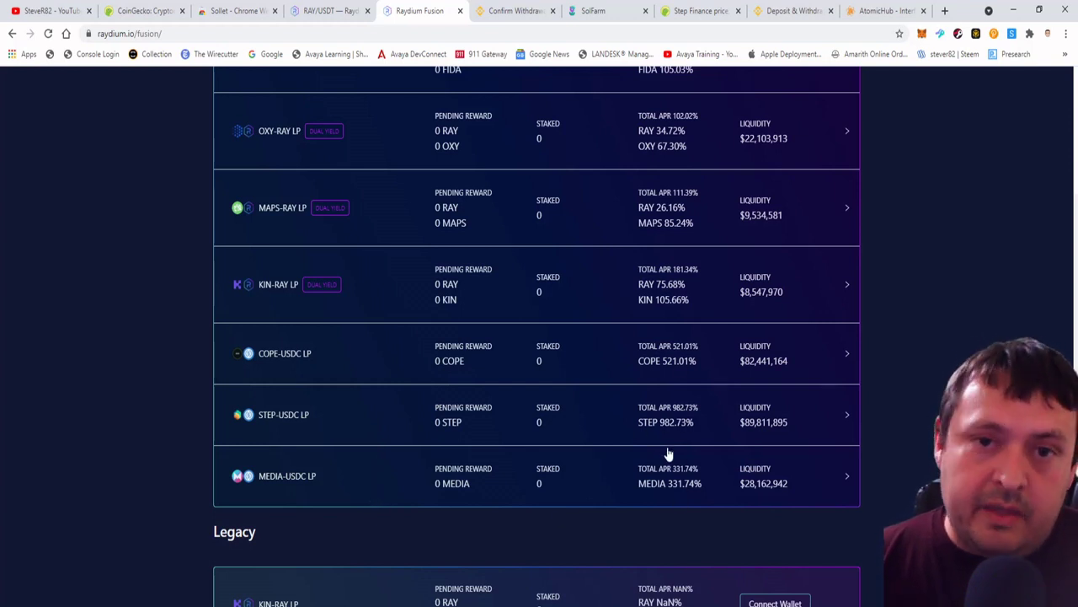
{"action": "scroll", "coordinate": [682, 464], "scroll_direction": "up", "scroll_amount": 2}
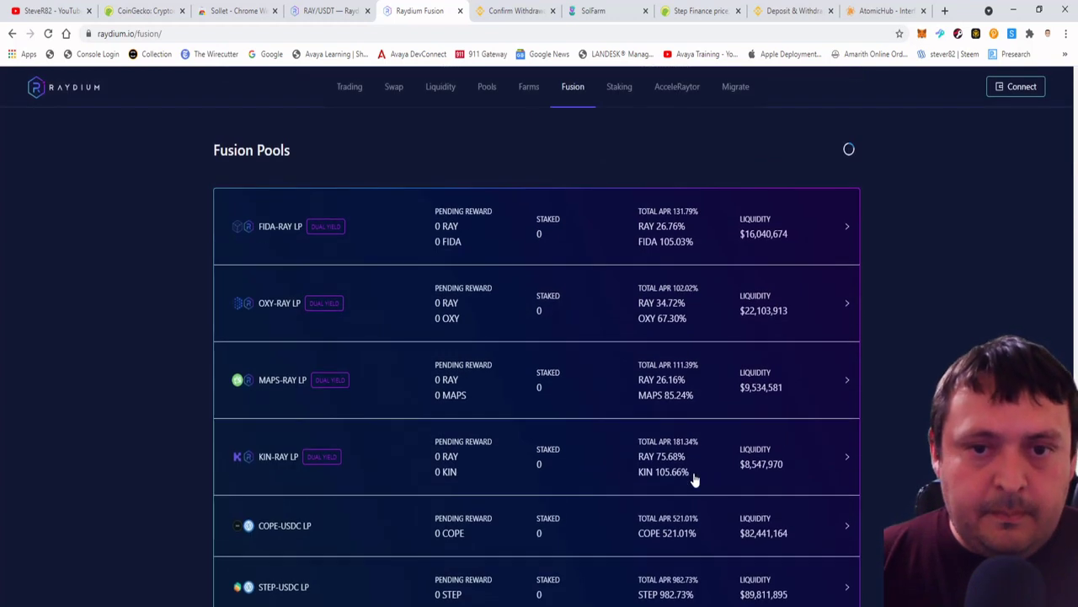
Step: Review Raydium's RAY staking offer and the AcceleRaytor launch pools
{"action": "left_click", "coordinate": [622, 87]}
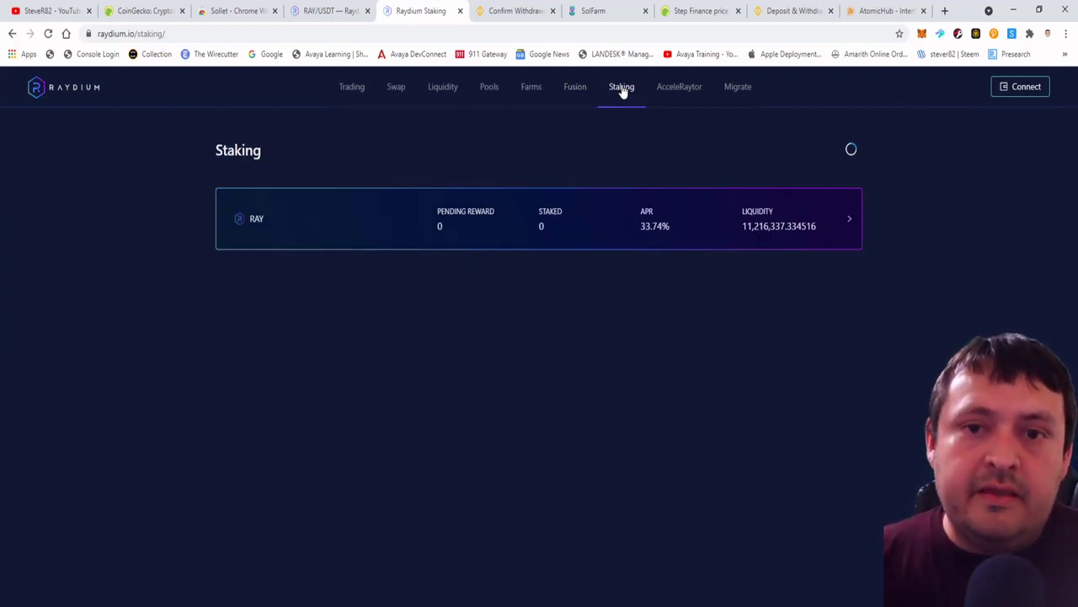
{"action": "left_click", "coordinate": [690, 89]}
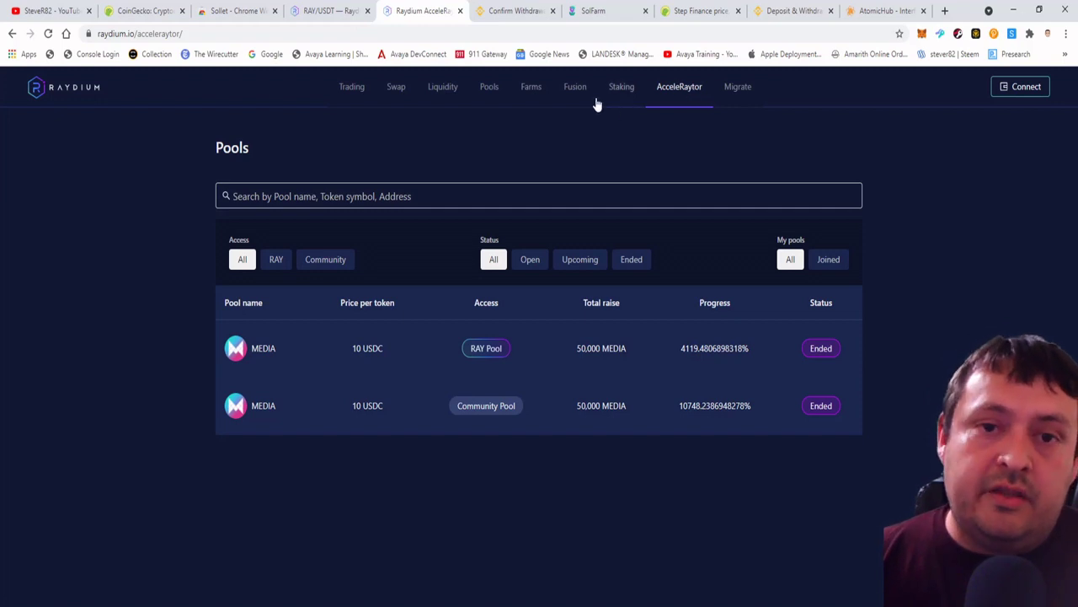
{"action": "left_click", "coordinate": [617, 87]}
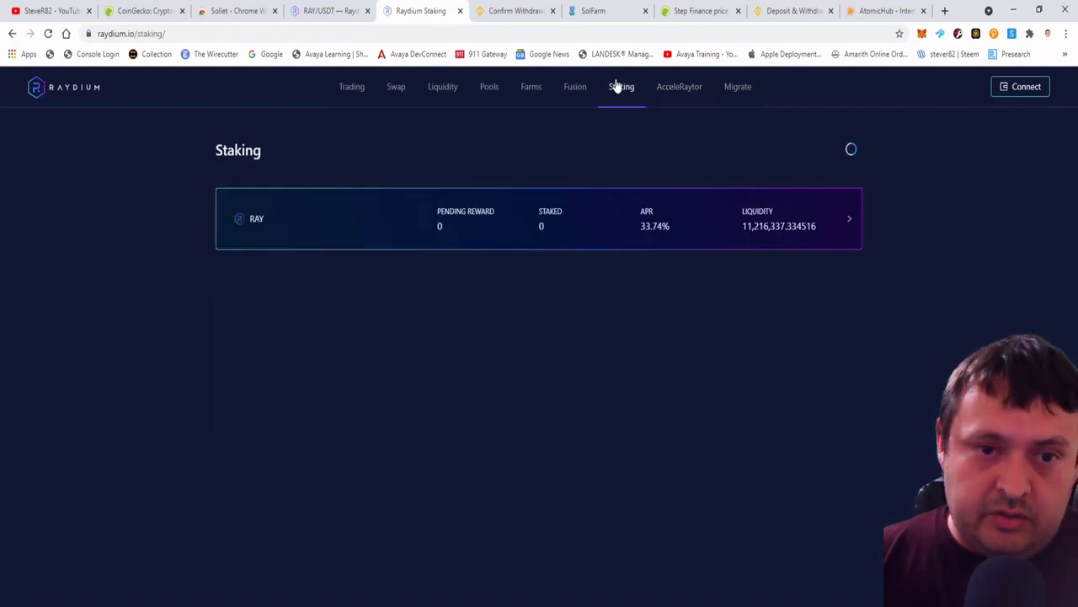
{"action": "left_click", "coordinate": [686, 87]}
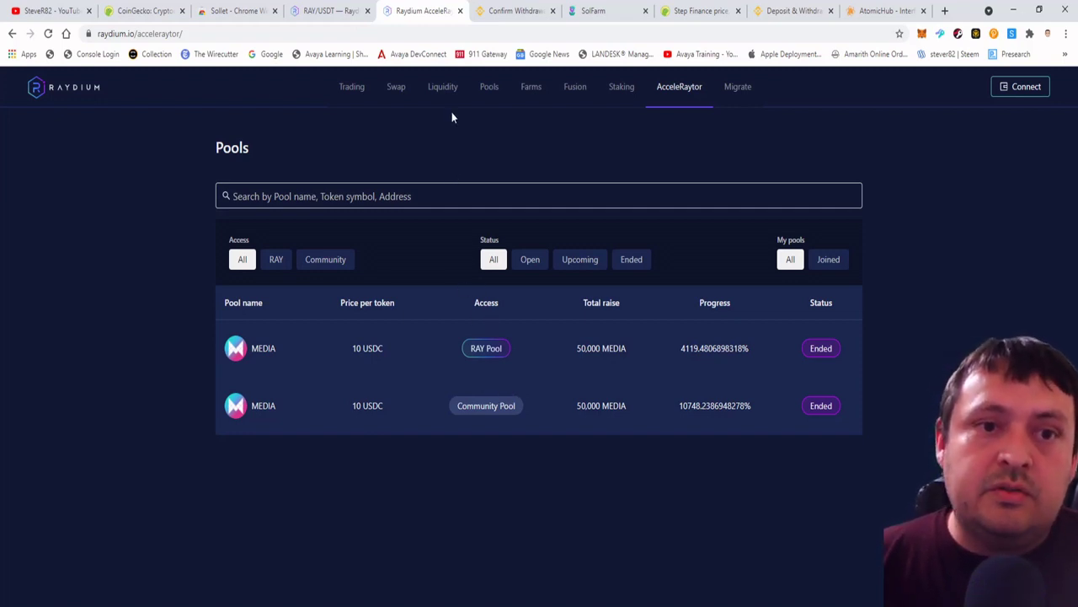
Step: Connect the Sollet Extension wallet from Raydium's Swap page, with automatic transaction approval enabled for raydium.io
{"action": "left_click", "coordinate": [401, 91]}
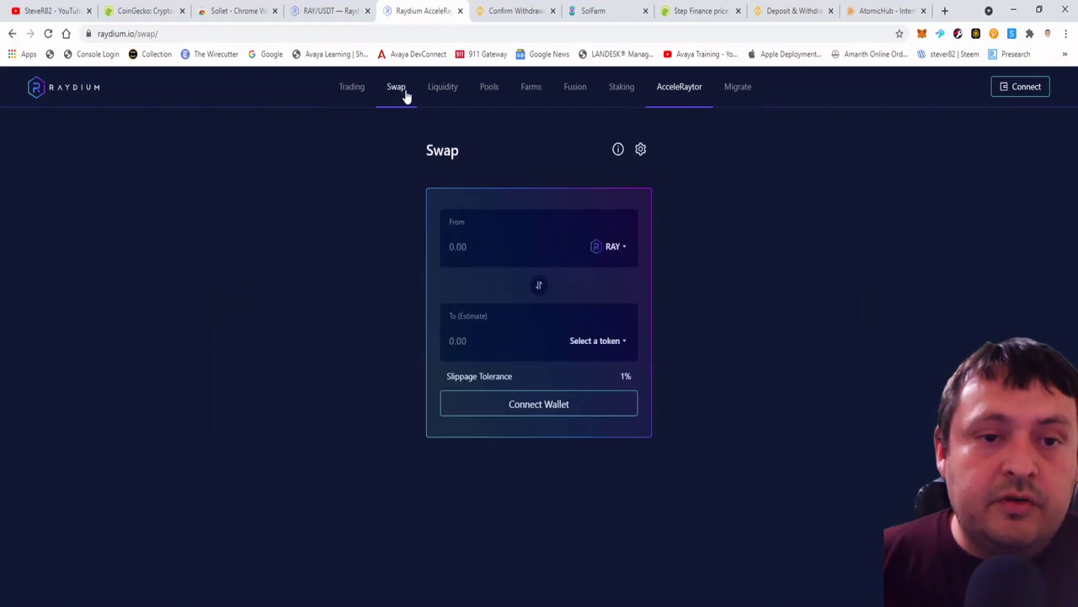
{"action": "left_click", "coordinate": [1005, 89]}
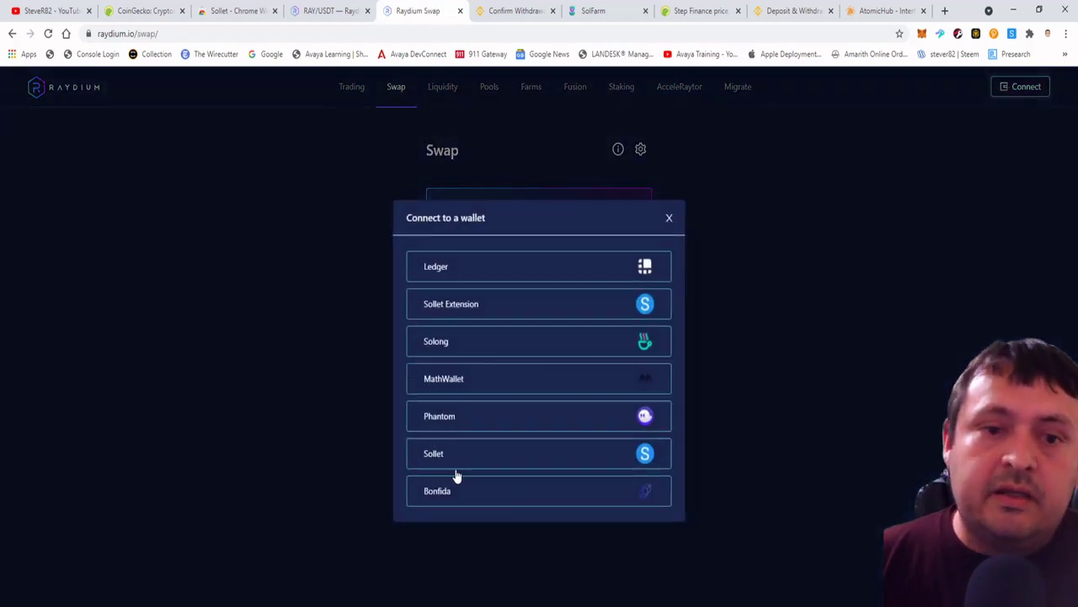
{"action": "left_click", "coordinate": [468, 313]}
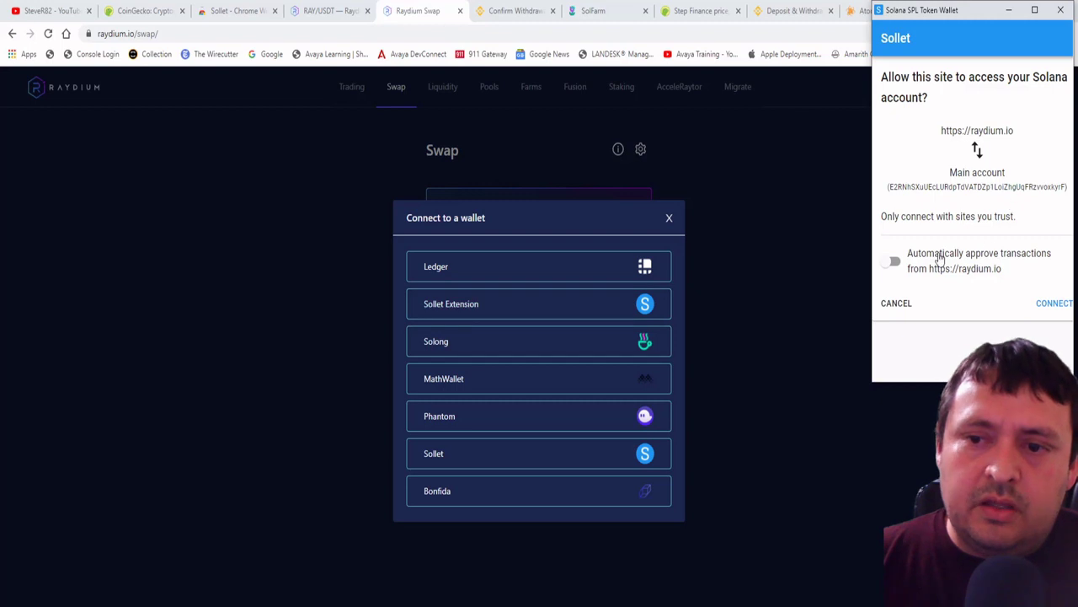
{"action": "left_click", "coordinate": [894, 261]}
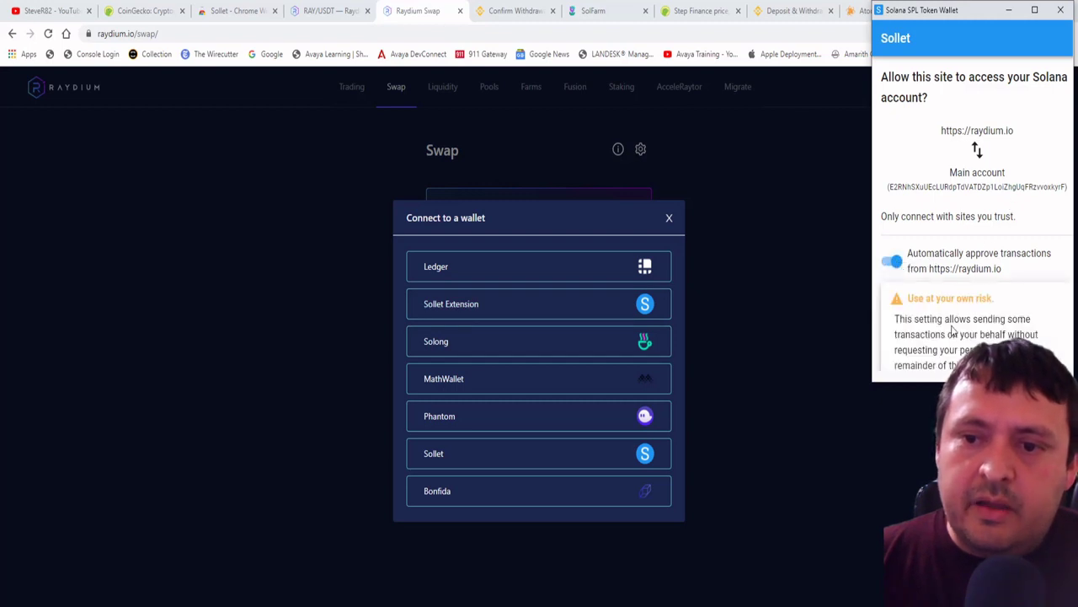
{"action": "scroll", "coordinate": [951, 331], "scroll_direction": "down", "scroll_amount": 3}
{"action": "left_click", "coordinate": [1030, 300]}
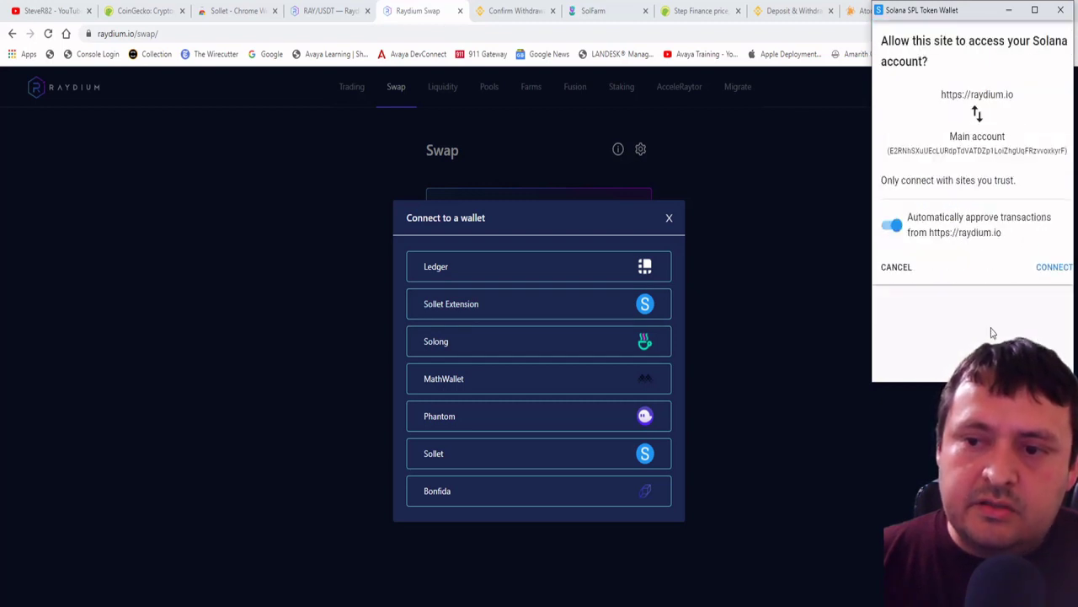
{"action": "left_click", "coordinate": [1053, 268]}
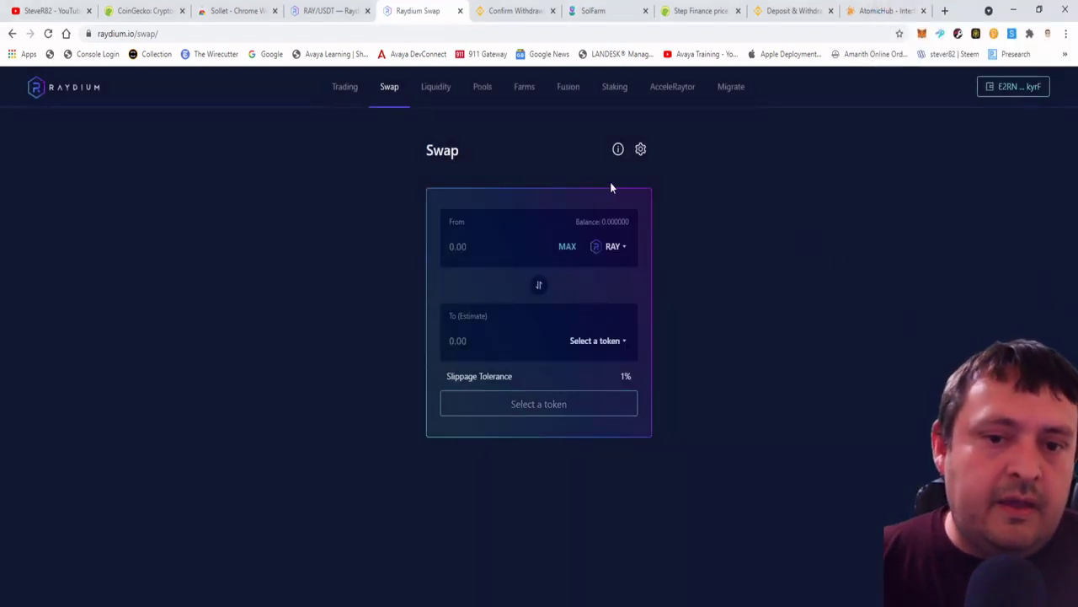
Step: Swap 5 SOL for RAY and approve the transaction in the wallet
{"action": "left_click", "coordinate": [539, 285]}
{"action": "left_click", "coordinate": [599, 255]}
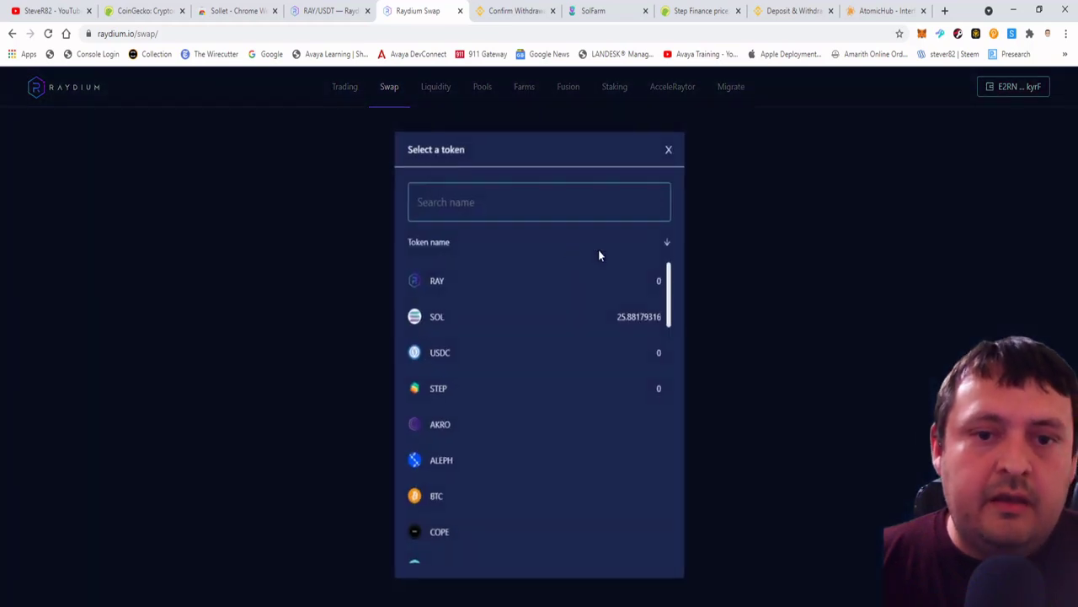
{"action": "left_click", "coordinate": [480, 310]}
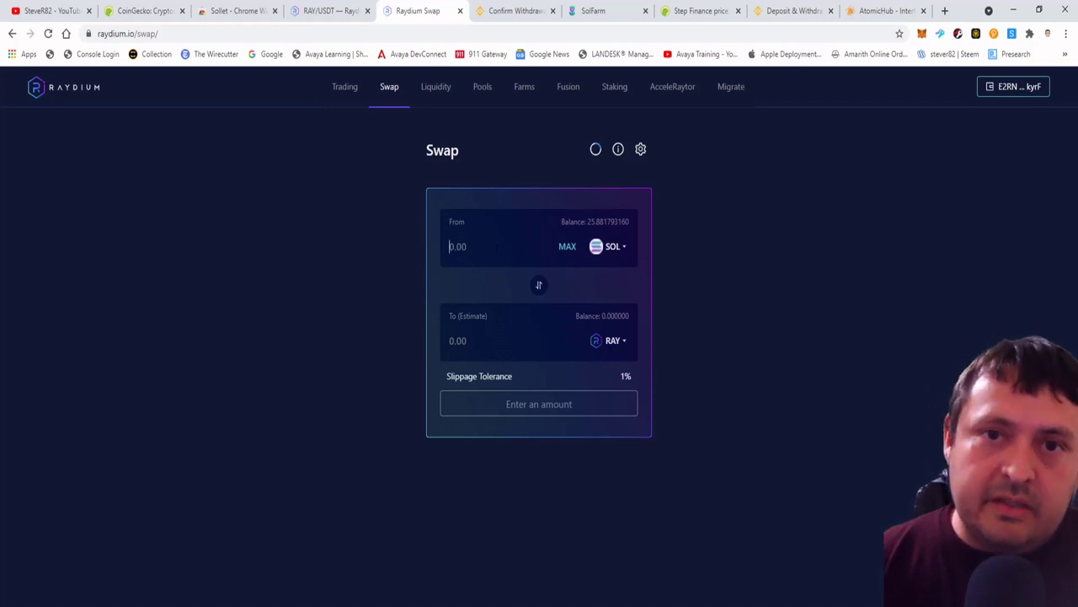
{"action": "type", "text": "5"}
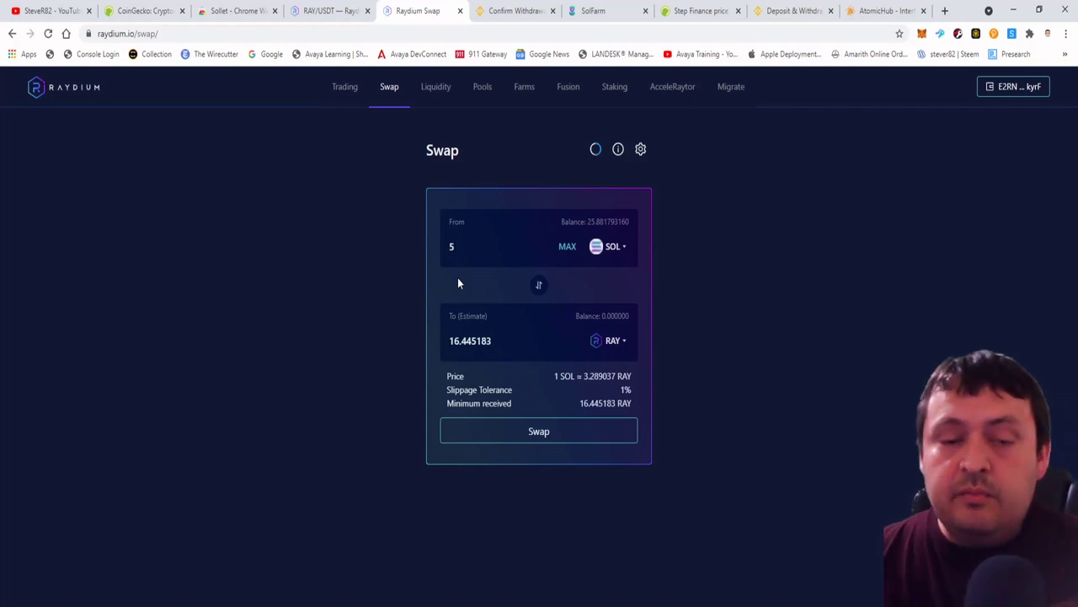
{"action": "left_click", "coordinate": [520, 431]}
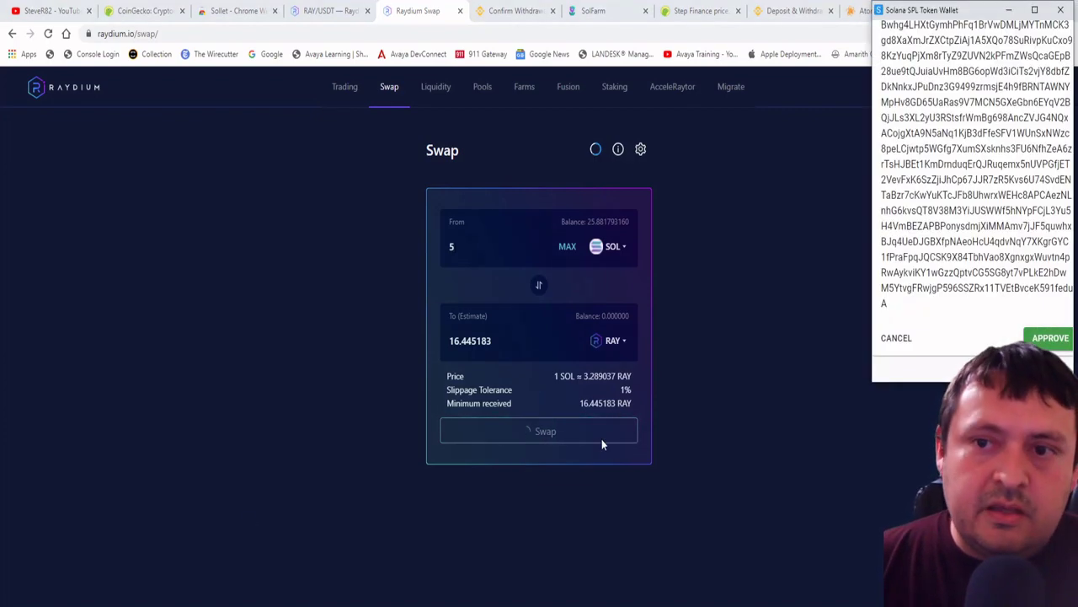
{"action": "left_click", "coordinate": [1044, 334]}
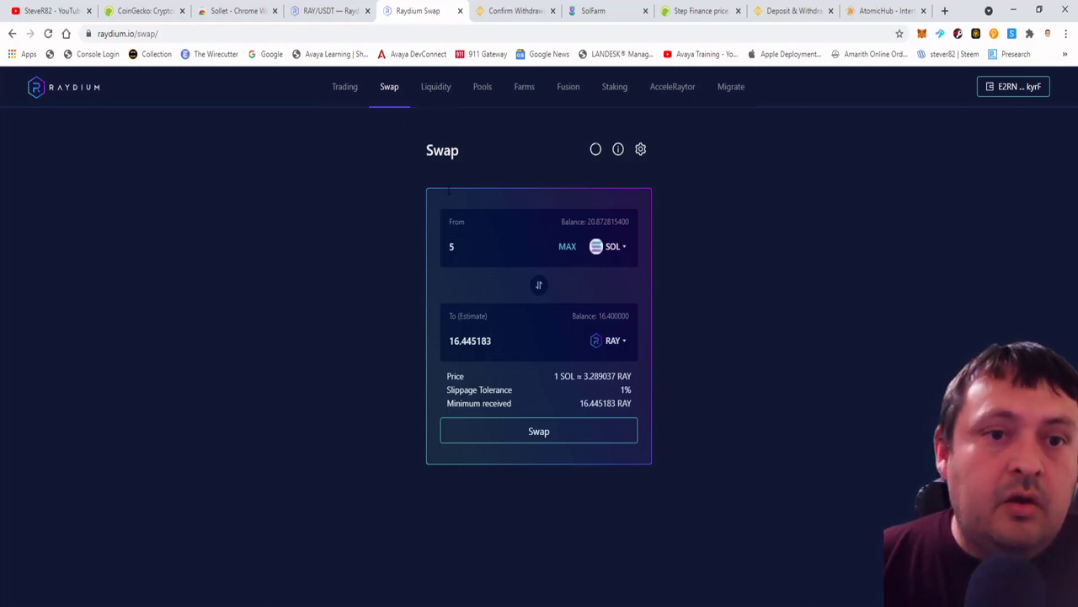
Step: Add liquidity to the RAY-SOL pair with the maximum 16.4 RAY and the matching SOL, and approve the wallet request
{"action": "left_click", "coordinate": [444, 93]}
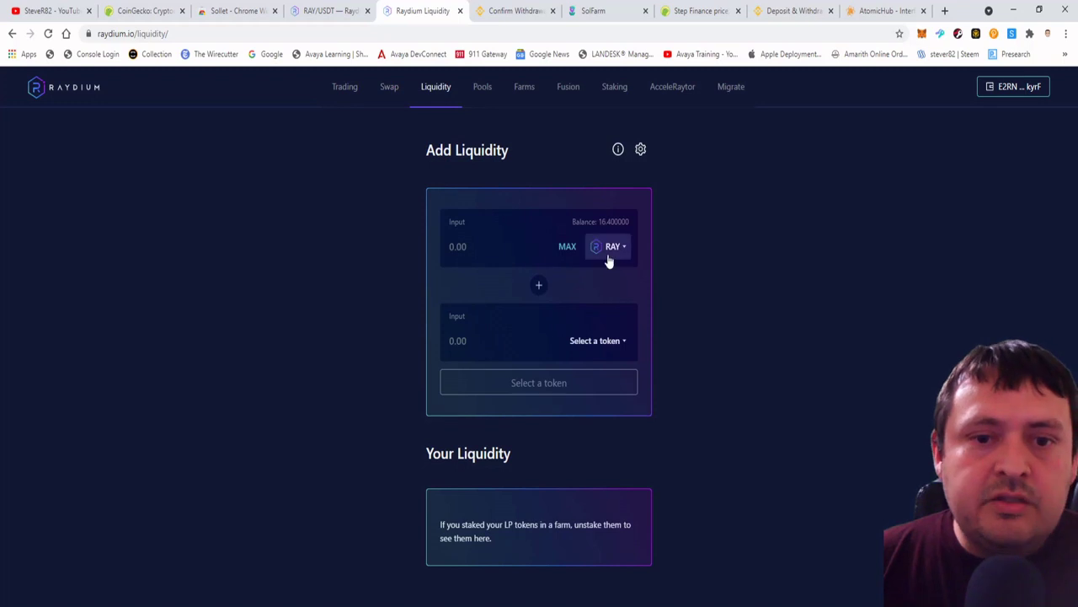
{"action": "left_click", "coordinate": [606, 341]}
{"action": "left_click", "coordinate": [470, 315]}
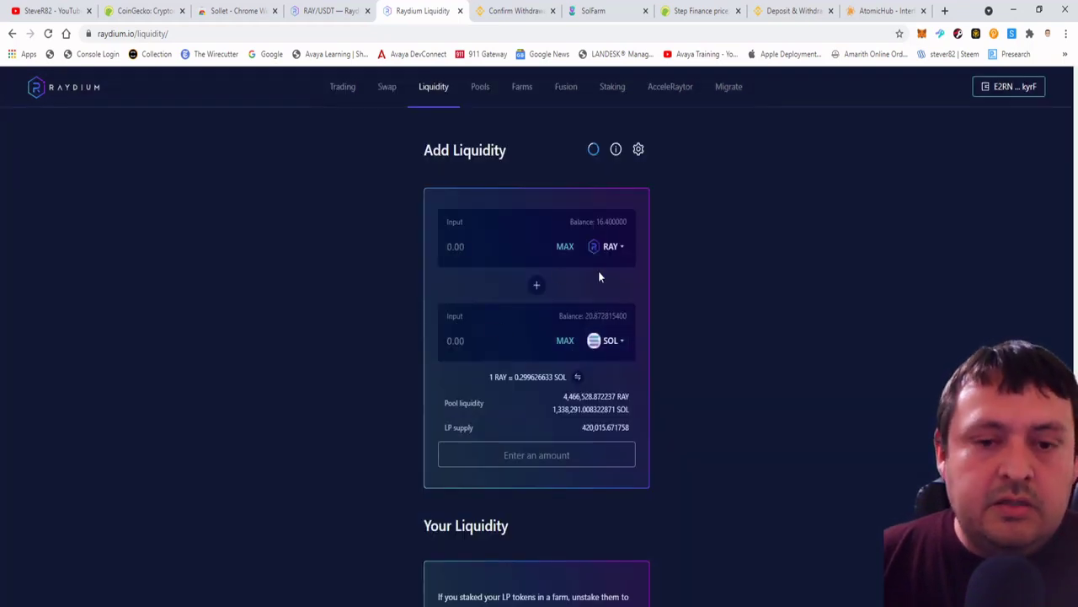
{"action": "left_click", "coordinate": [569, 254]}
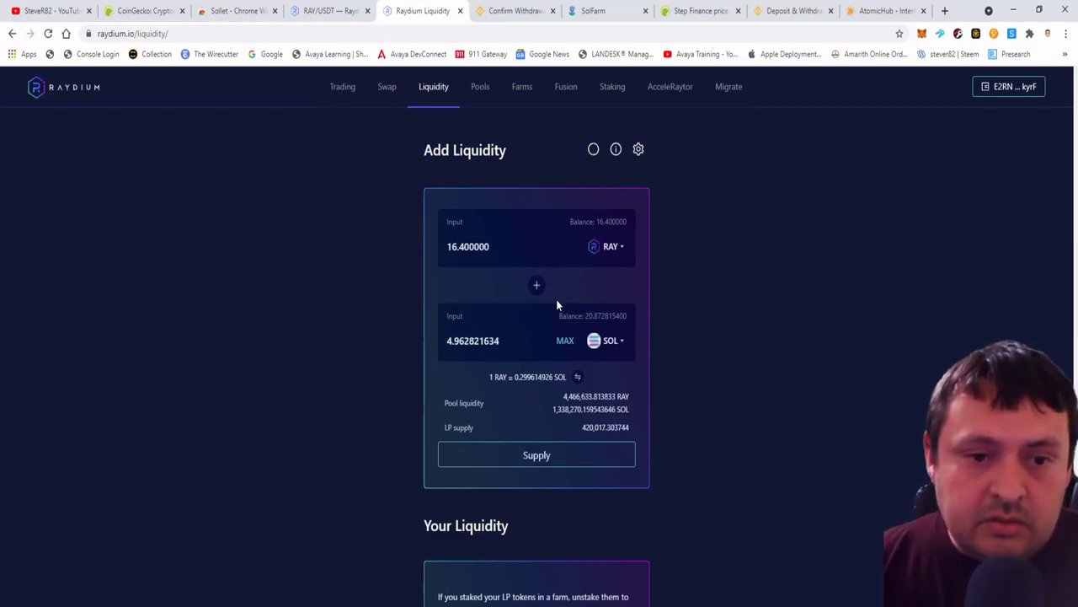
{"action": "left_click", "coordinate": [533, 453]}
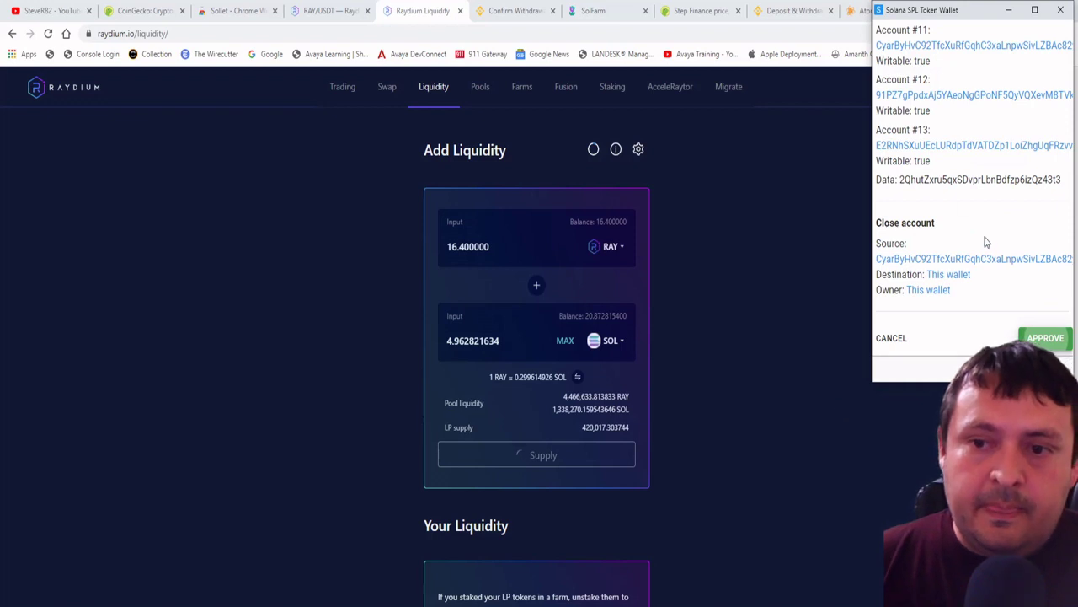
{"action": "left_click", "coordinate": [1046, 338]}
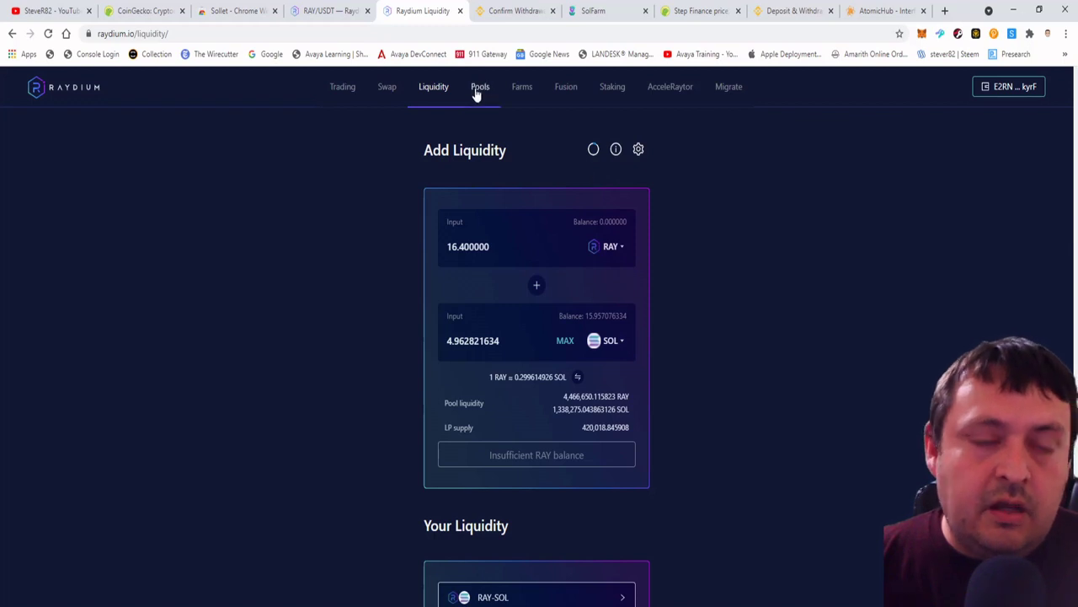
Step: Stake the maximum 1.542164 RAY-SOL LP tokens in the RAY-SOL farm, approve the wallet request and close the staking dialog
{"action": "left_click", "coordinate": [515, 91]}
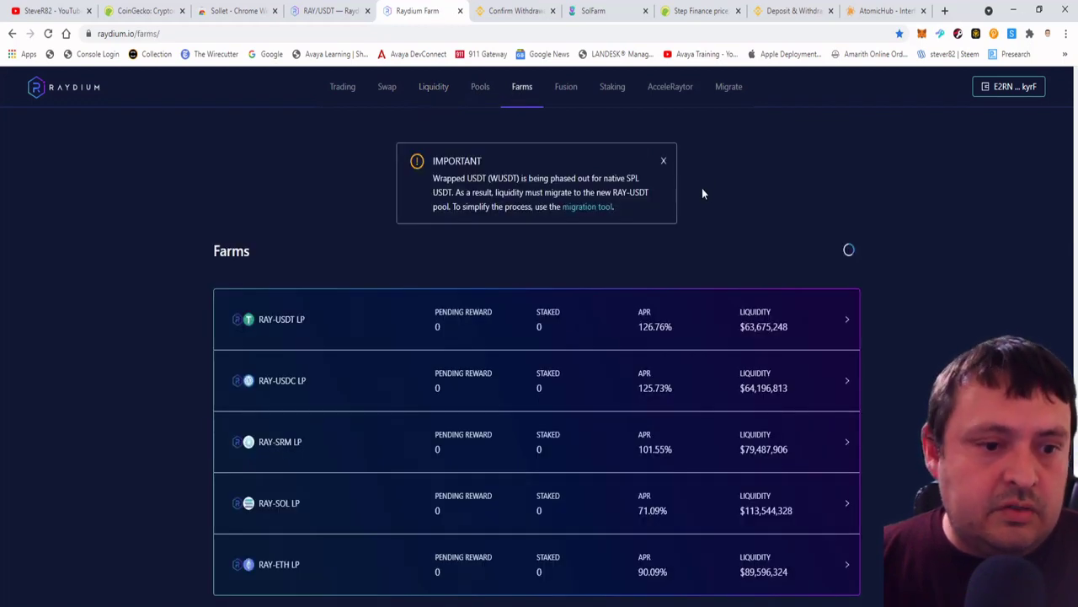
{"action": "left_click", "coordinate": [320, 509]}
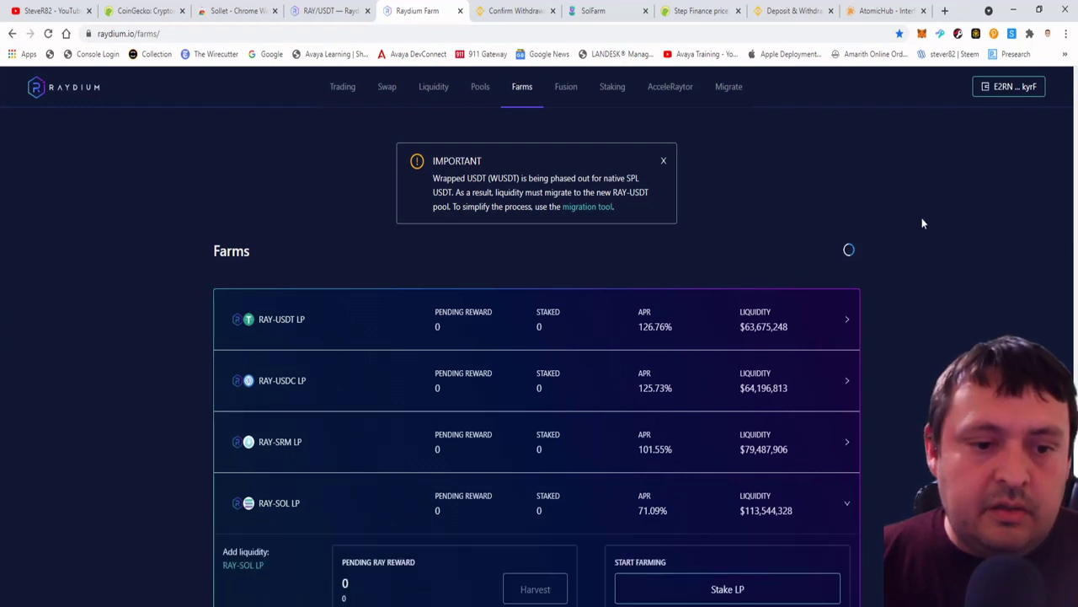
{"action": "scroll", "coordinate": [824, 386], "scroll_direction": "down", "scroll_amount": 2}
{"action": "left_click", "coordinate": [717, 417]}
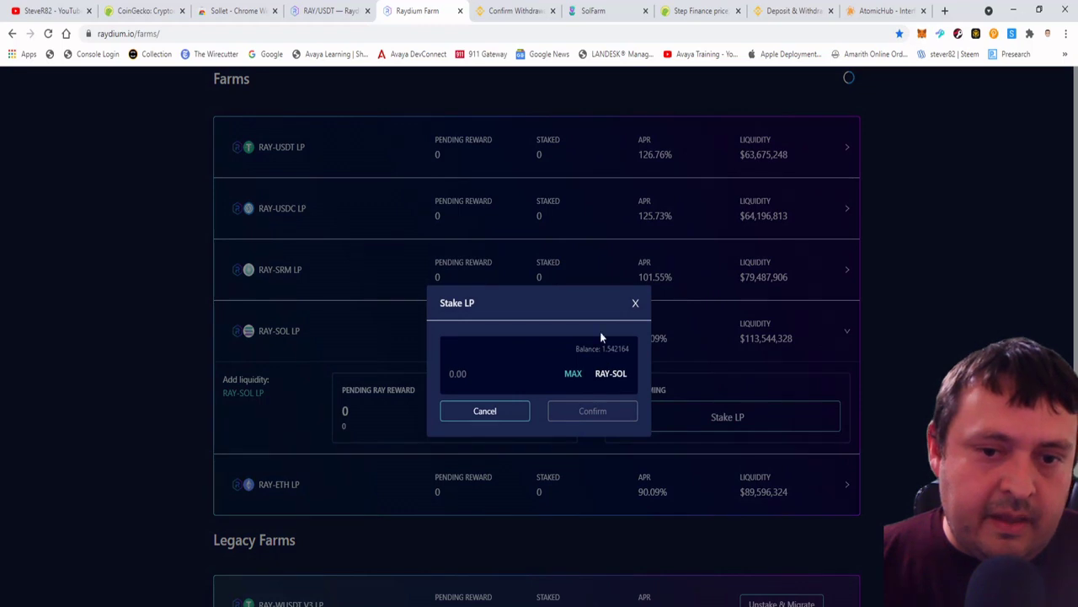
{"action": "left_click", "coordinate": [573, 373]}
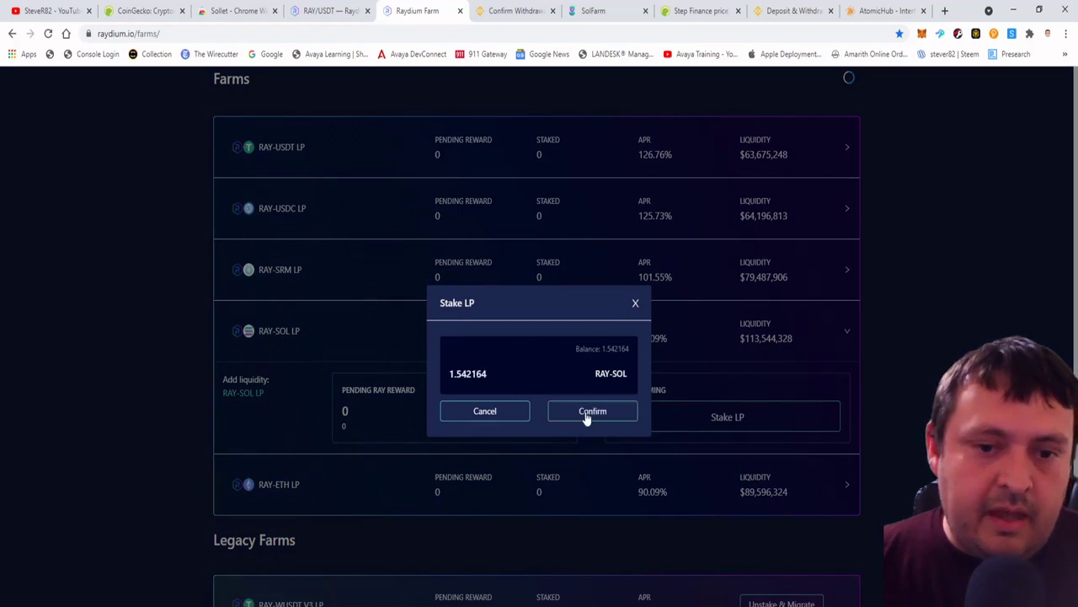
{"action": "left_click", "coordinate": [586, 411]}
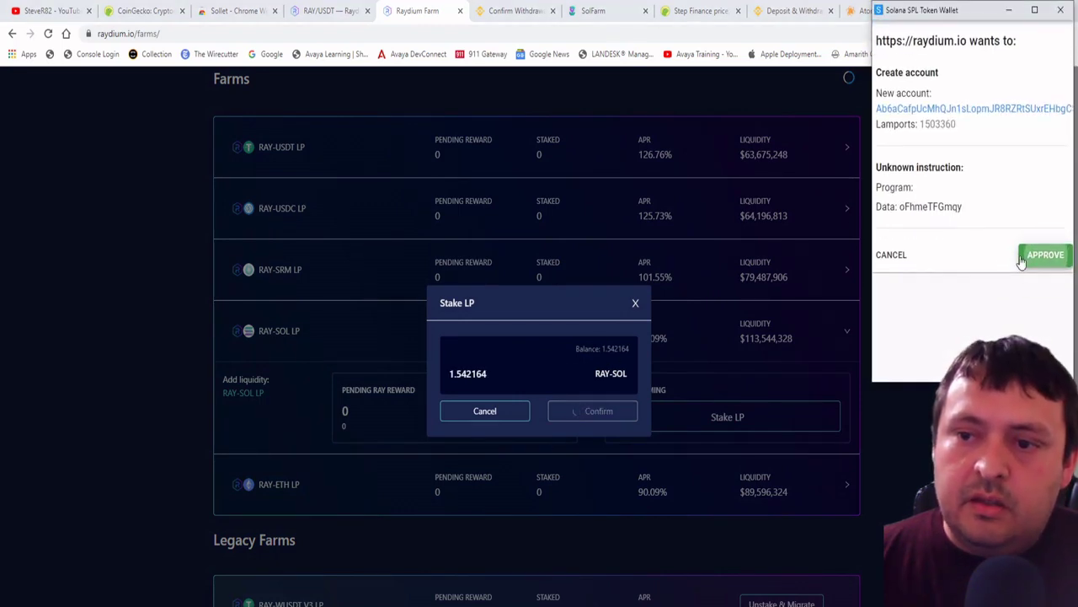
{"action": "left_click", "coordinate": [1045, 256]}
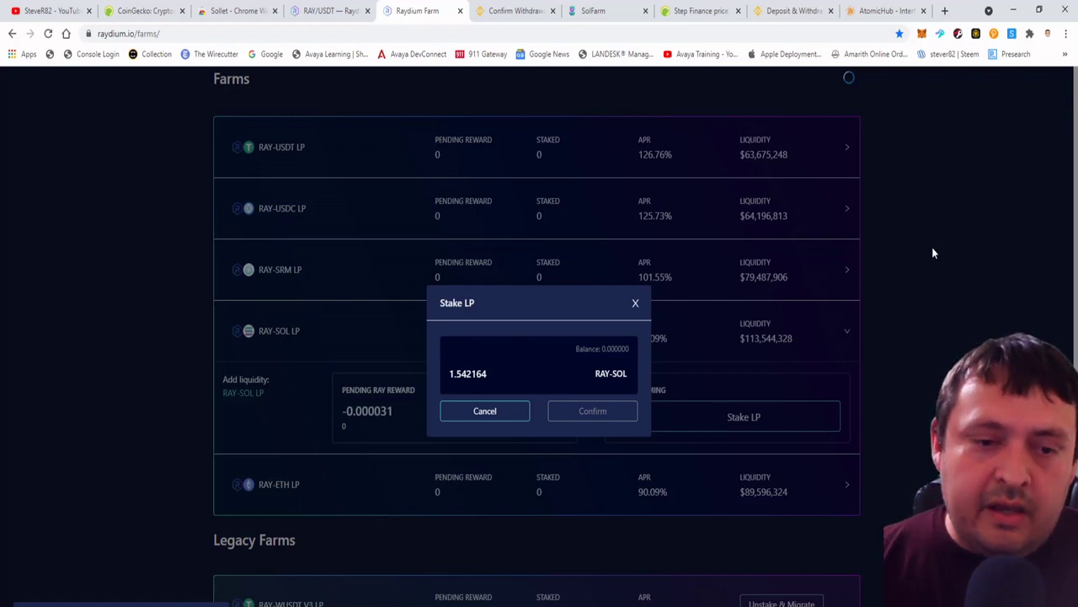
{"action": "left_click", "coordinate": [636, 304]}
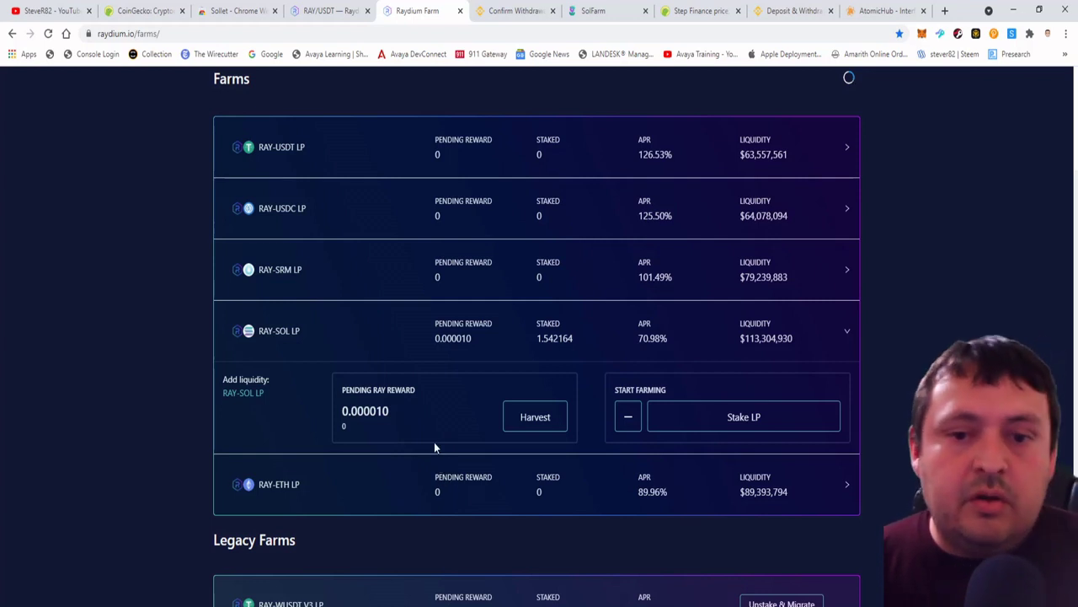
Step: Switch to SolFarm to examine the vaults' daily, weekly and yearly yields, ending on the YouTube channel page
{"action": "left_click", "coordinate": [592, 11]}
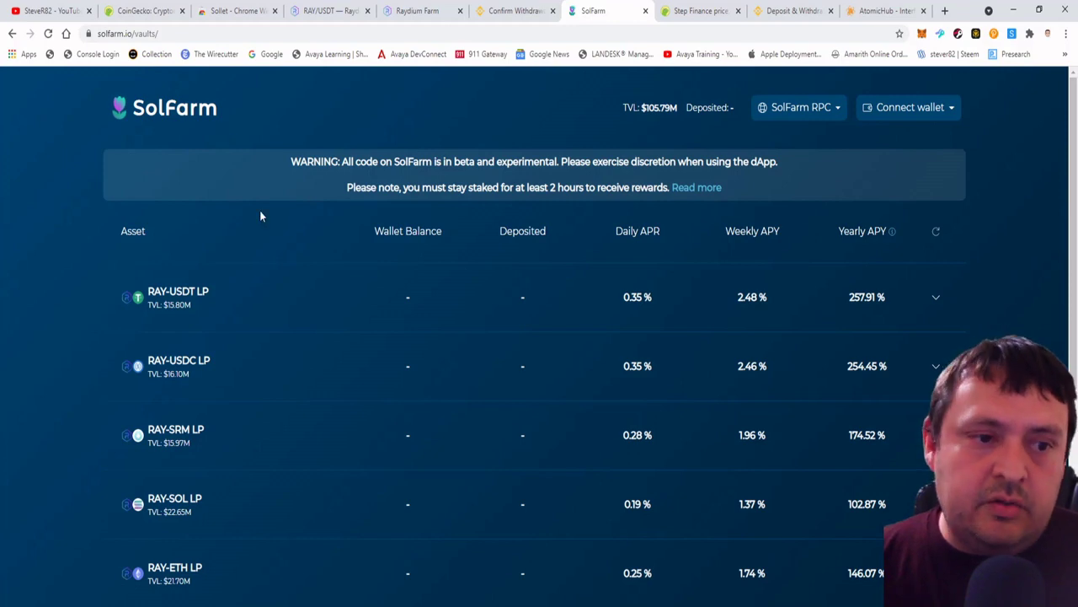
{"action": "scroll", "coordinate": [249, 174], "scroll_direction": "down", "scroll_amount": 2}
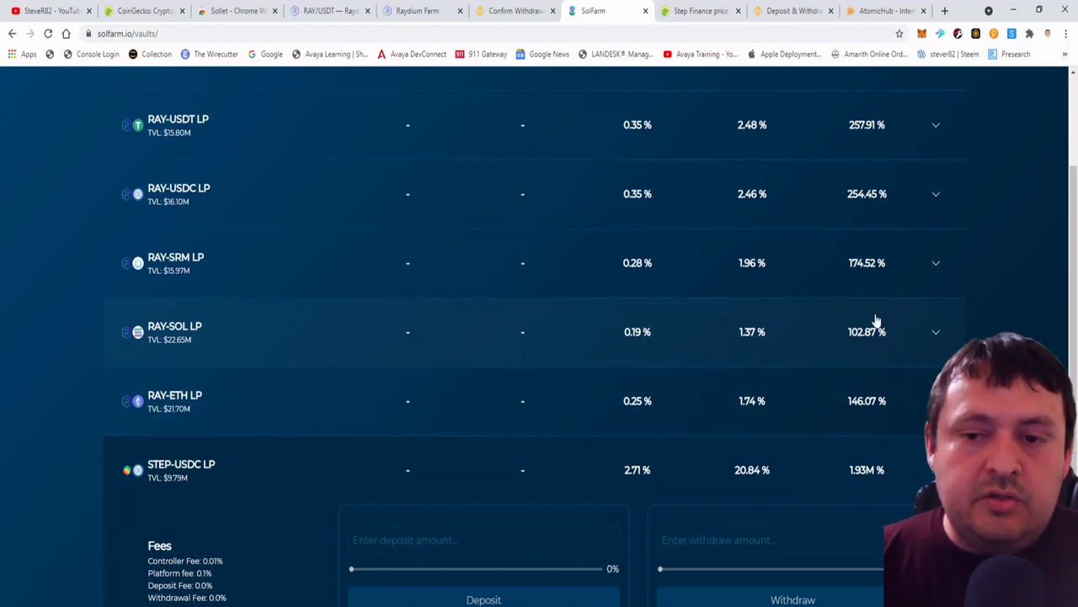
{"action": "scroll", "coordinate": [906, 362], "scroll_direction": "up", "scroll_amount": 3}
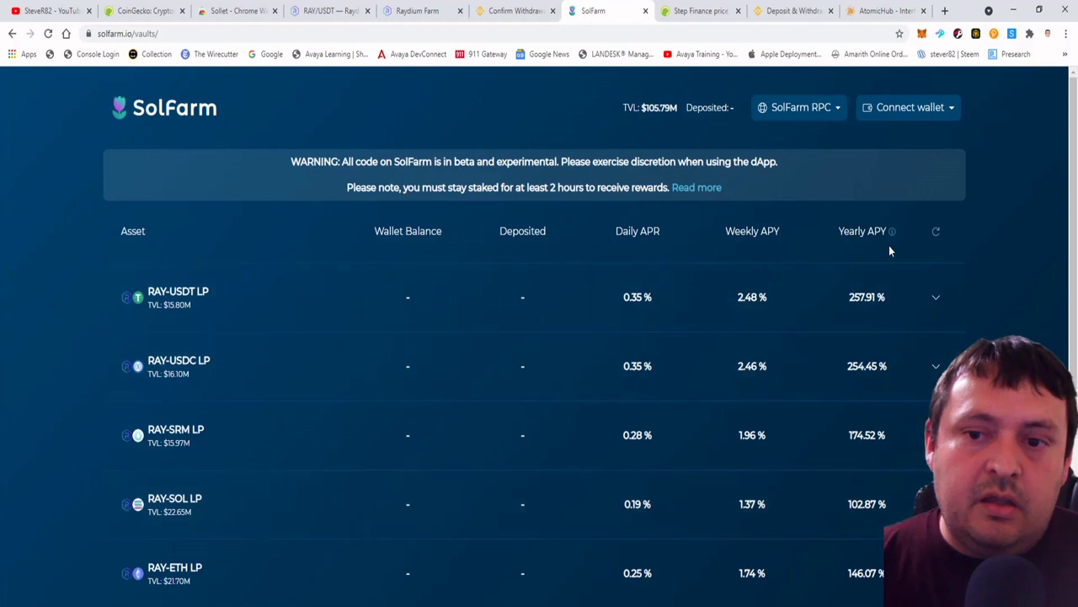
{"action": "scroll", "coordinate": [889, 250], "scroll_direction": "down", "scroll_amount": 3}
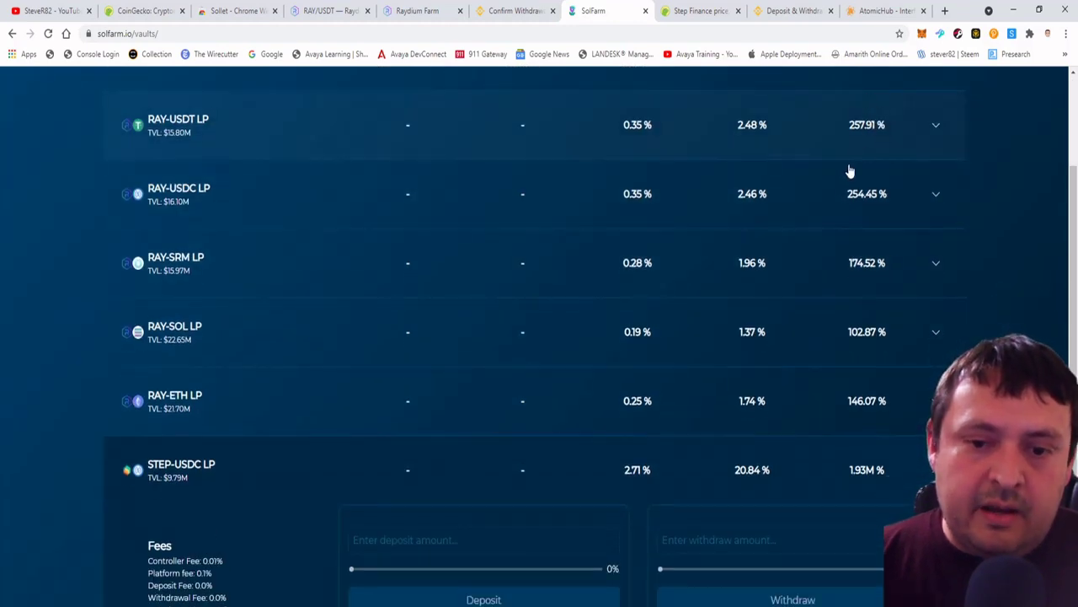
{"action": "scroll", "coordinate": [822, 358], "scroll_direction": "down", "scroll_amount": 3}
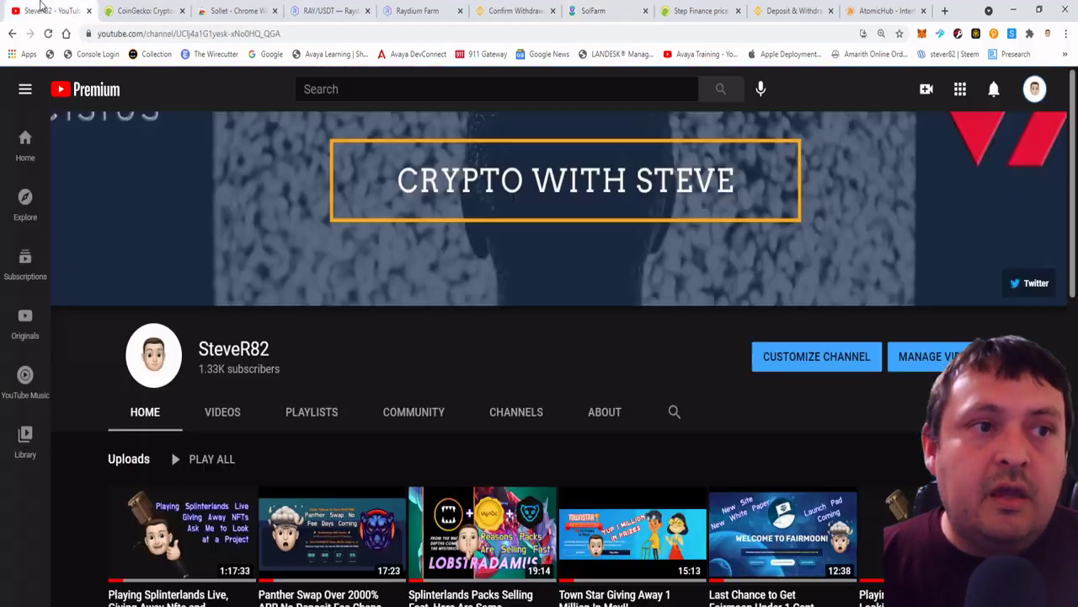
{"action": "left_click", "coordinate": [42, 10]}
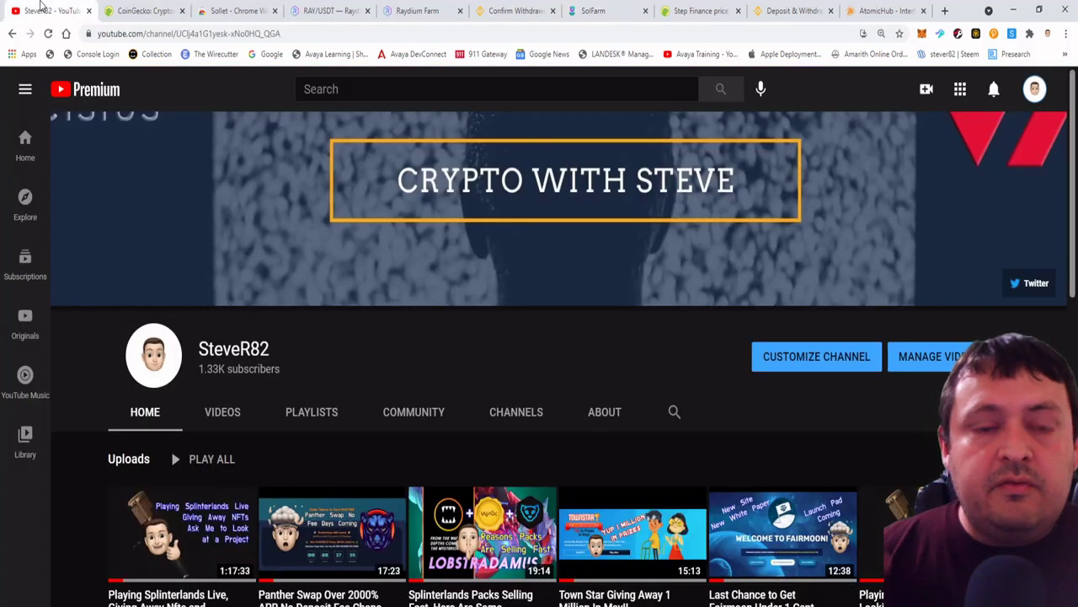